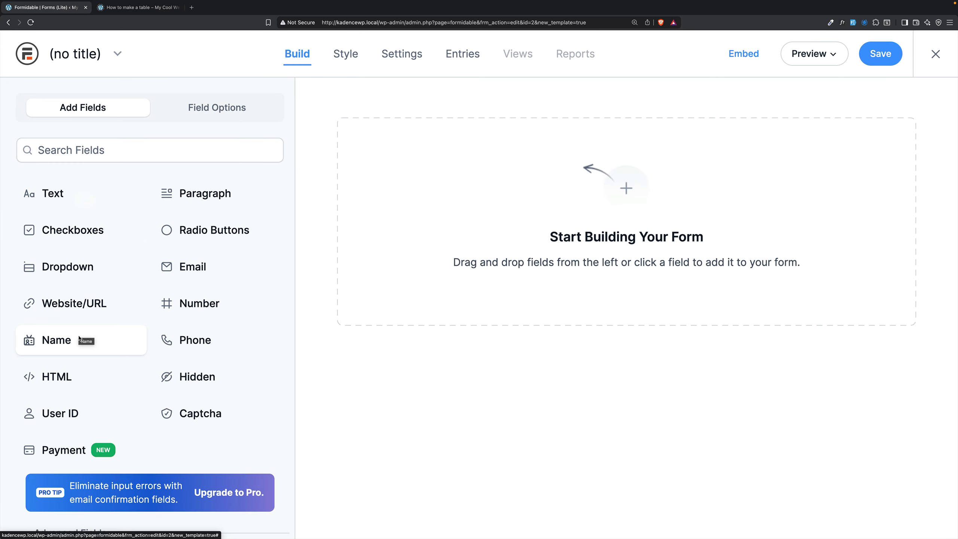
- Add Name, Email, Phone and Paragraph fields to the blank form
left_click(60, 341)
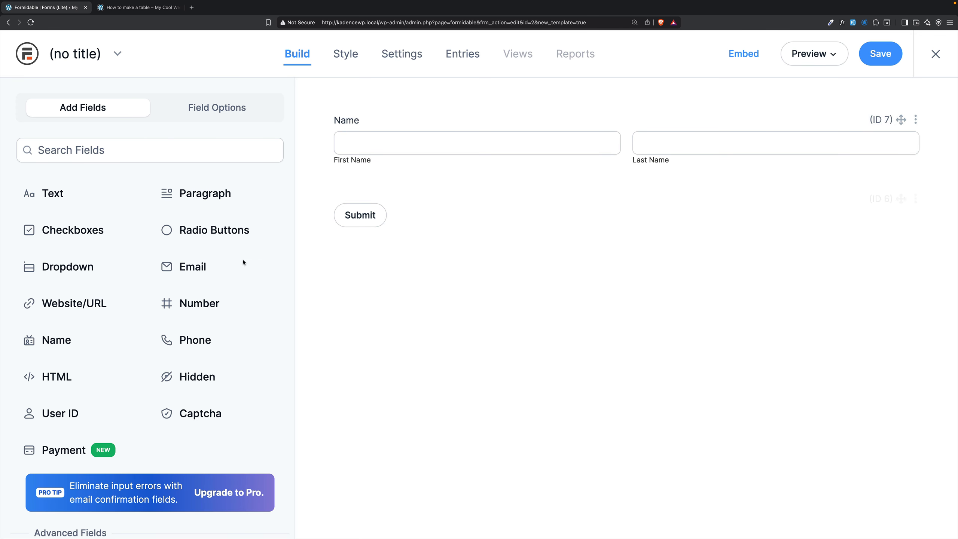
left_click(188, 264)
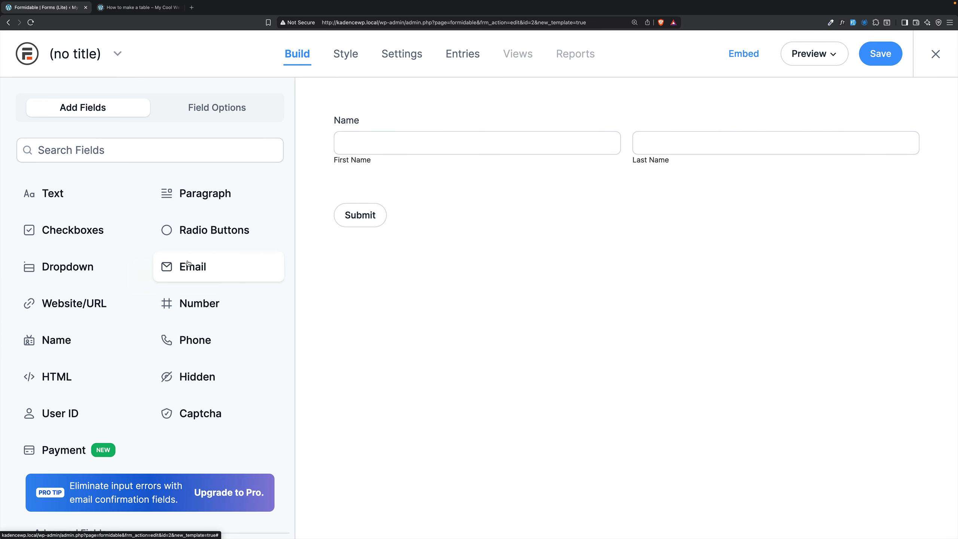
left_click(192, 339)
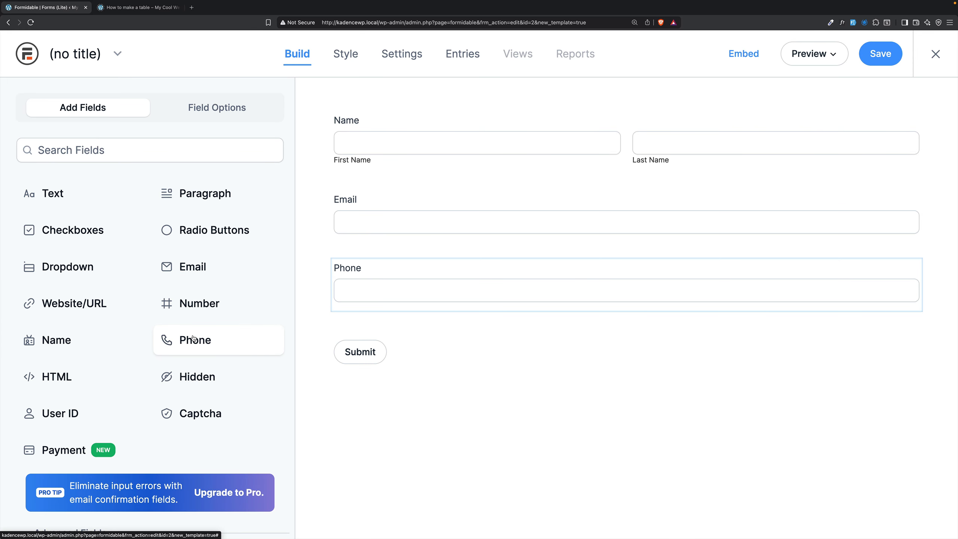
left_click(206, 198)
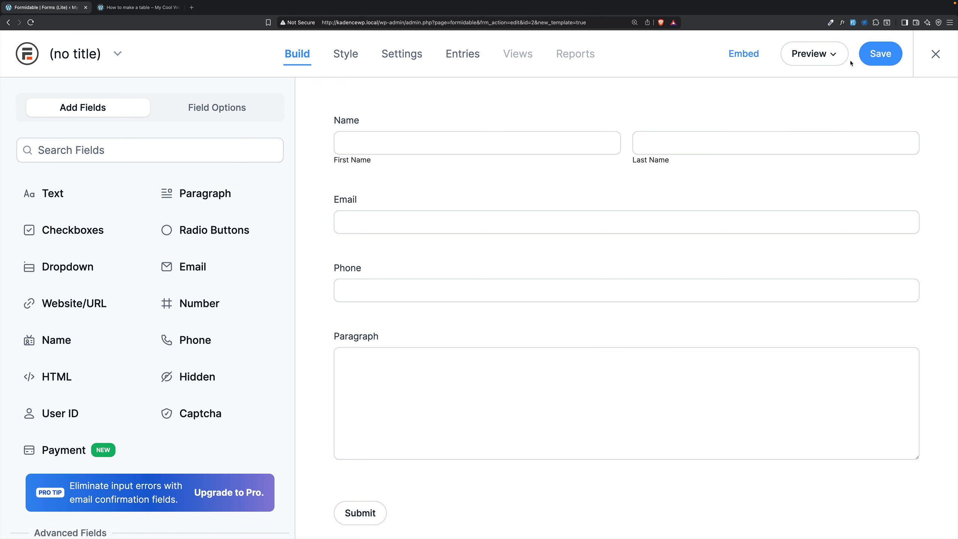
- Save the form under the name Inbound Marketing
left_click(874, 57)
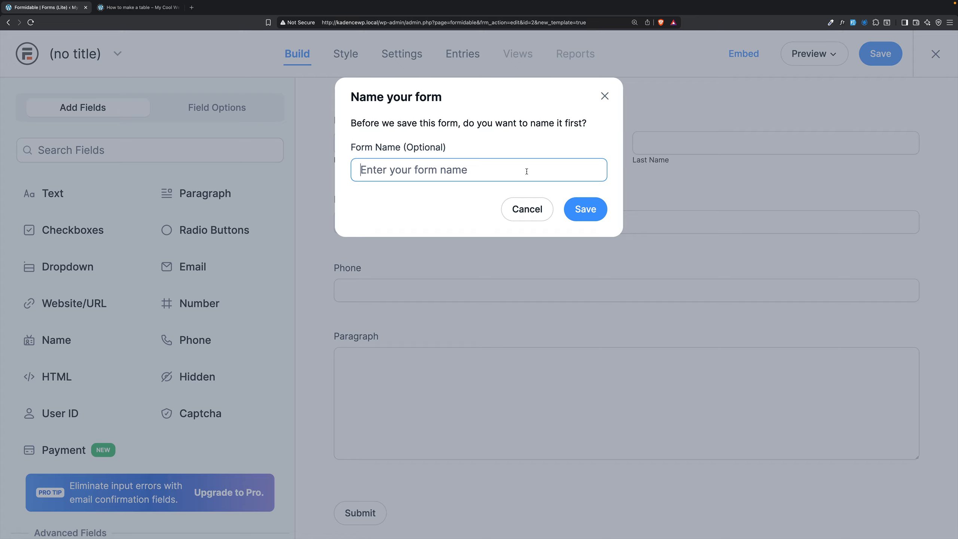
type("Inbound Marketing")
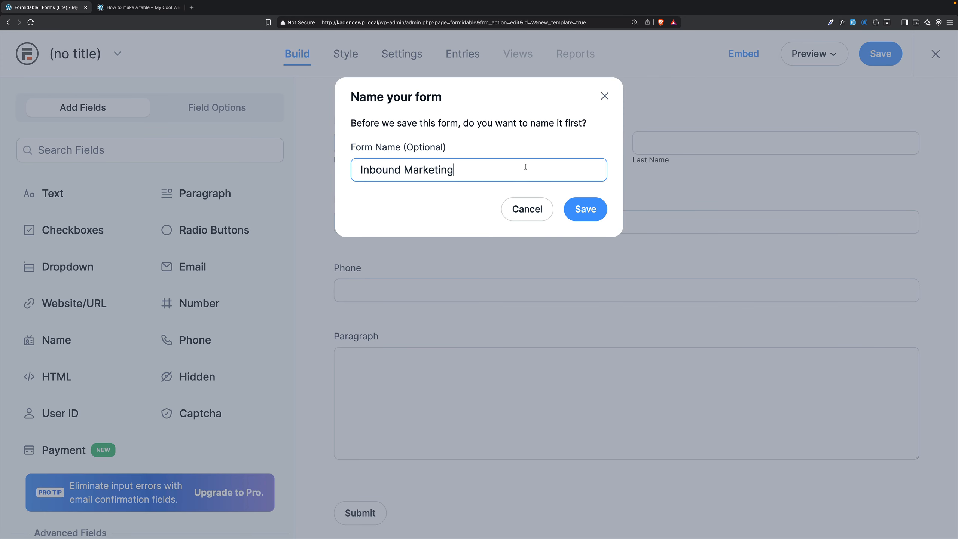
left_click(579, 206)
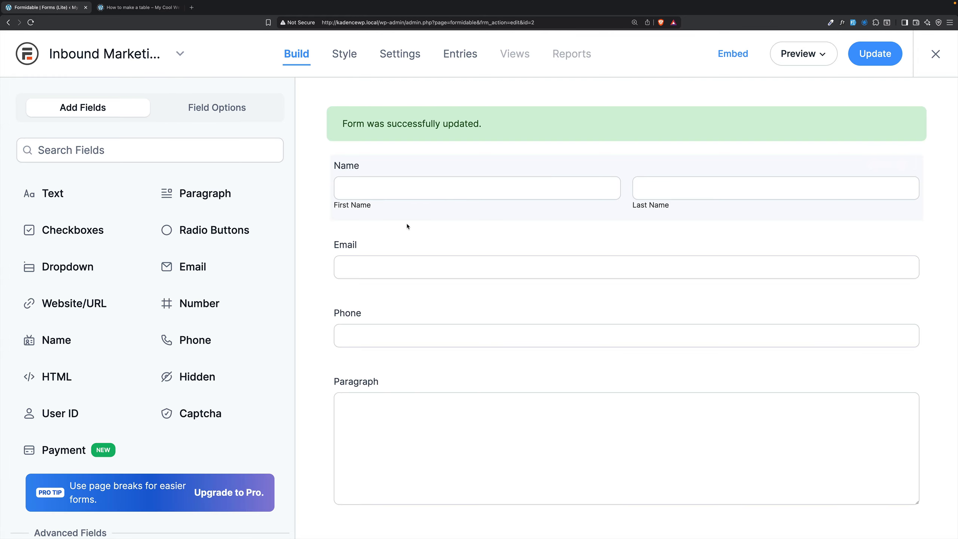
key("ctrl+Right")
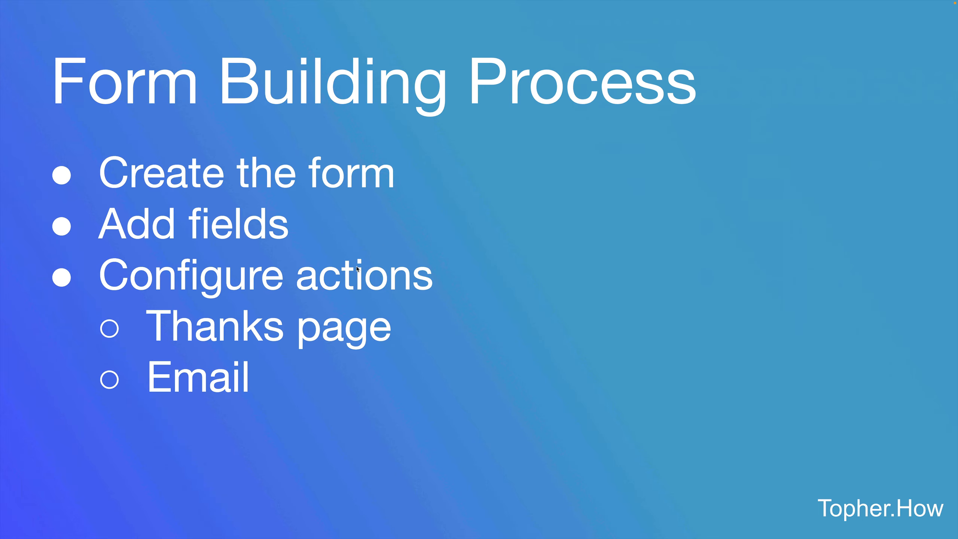
key("ctrl+Left")
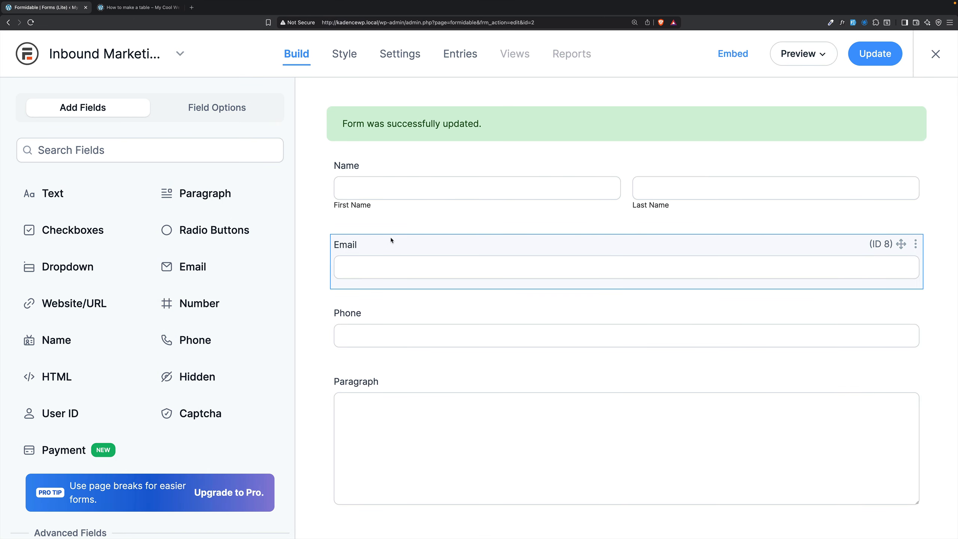
- Open the form's Actions & Notifications settings and review the options and message of the Confirmation action
left_click(397, 55)
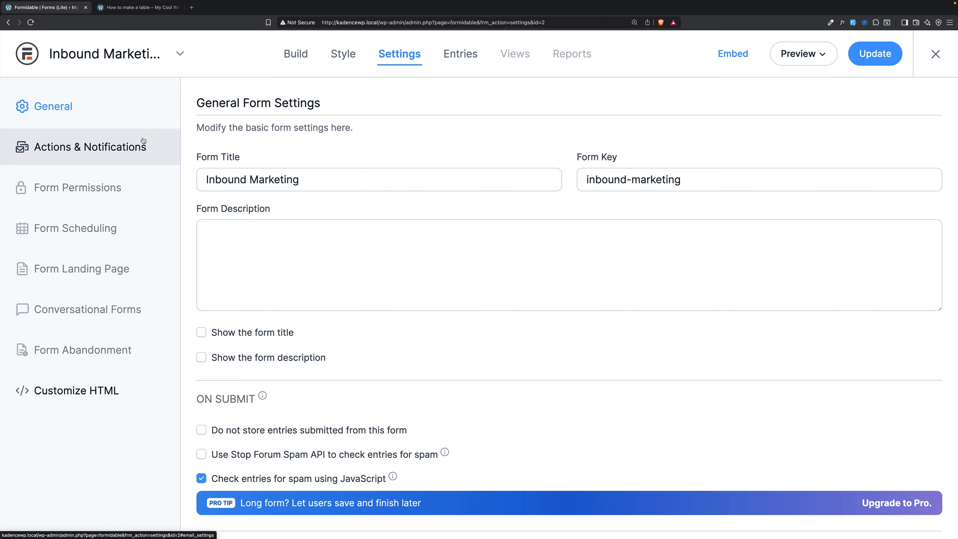
left_click(94, 151)
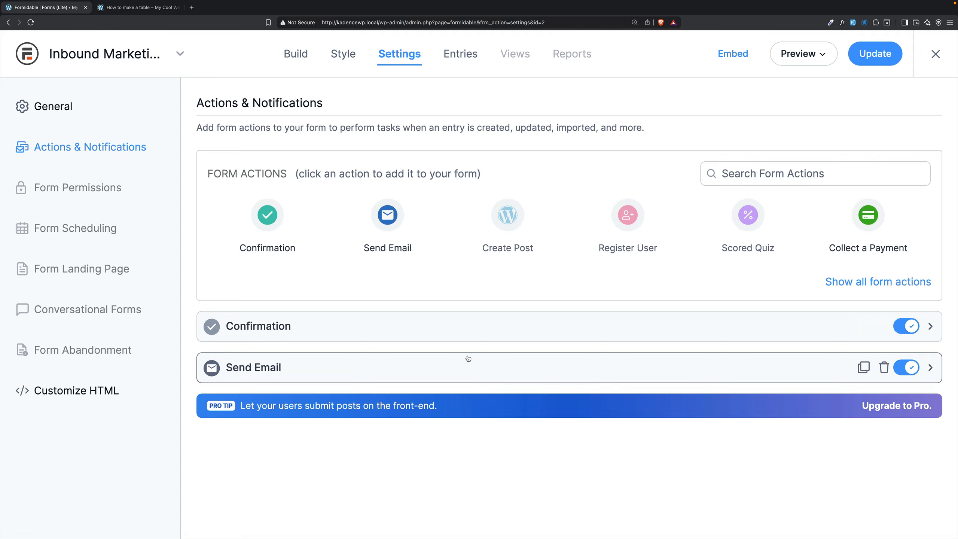
left_click(481, 329)
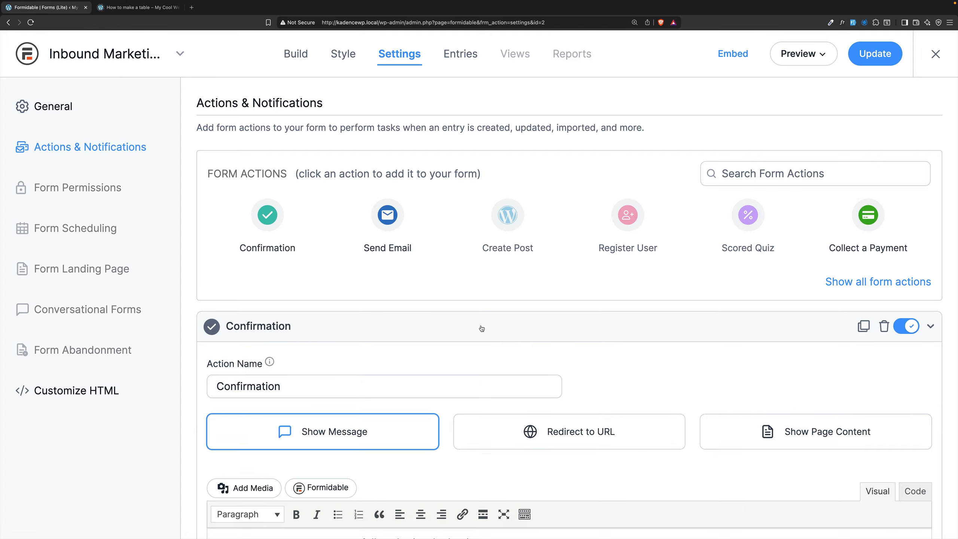
scroll(482, 328, "down", 5)
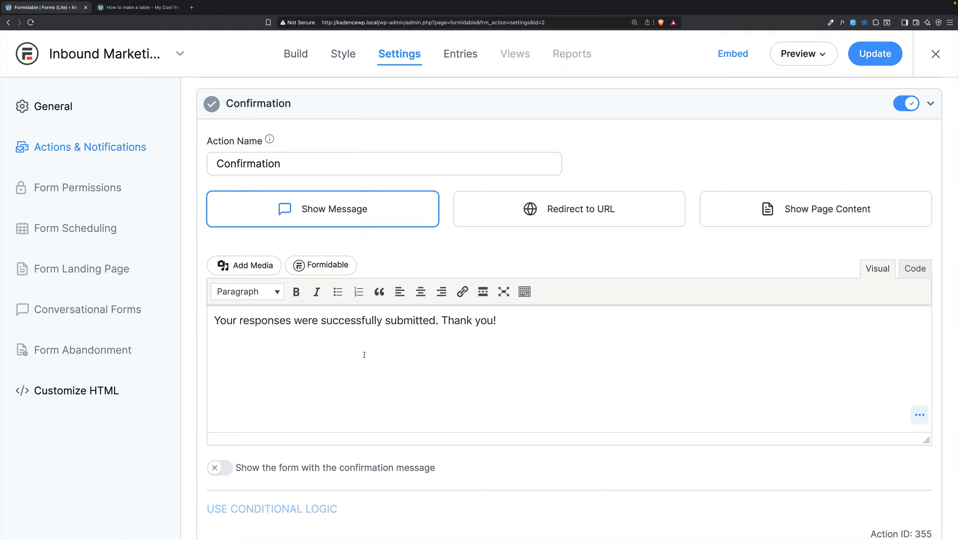
scroll(391, 349, "up", 5)
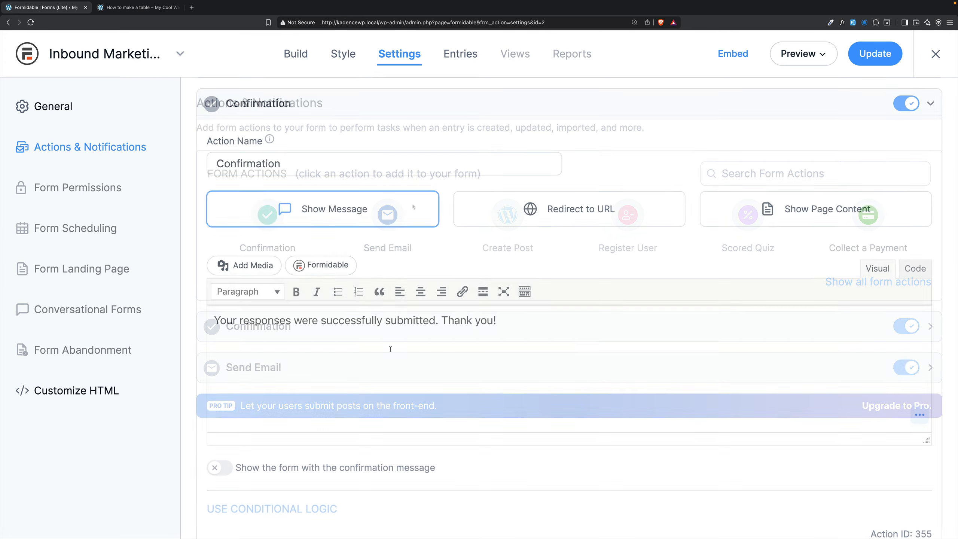
left_click(377, 328)
- Expand the Send Email action and review its To, From, Subject and Message fields
left_click(375, 364)
scroll(387, 344, "down", 5)
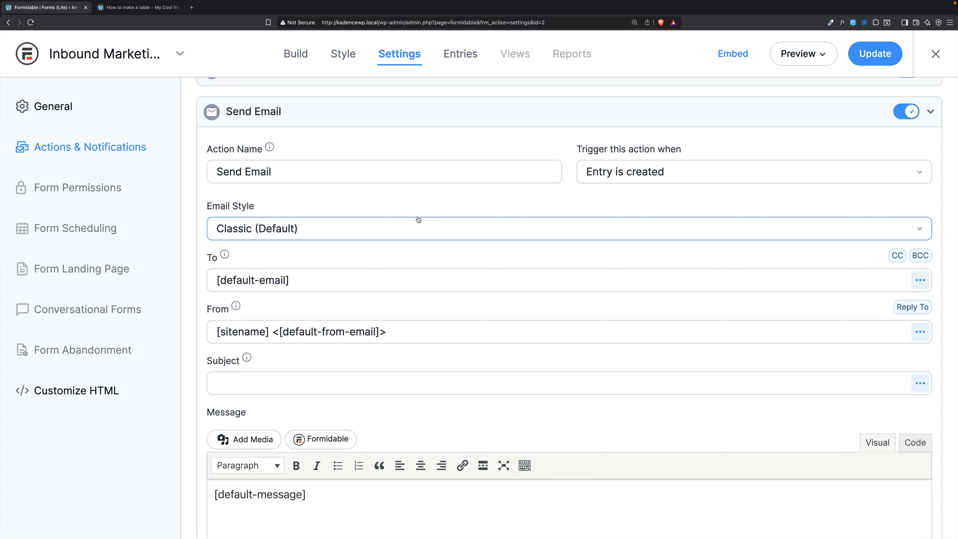
scroll(300, 255, "down", 2)
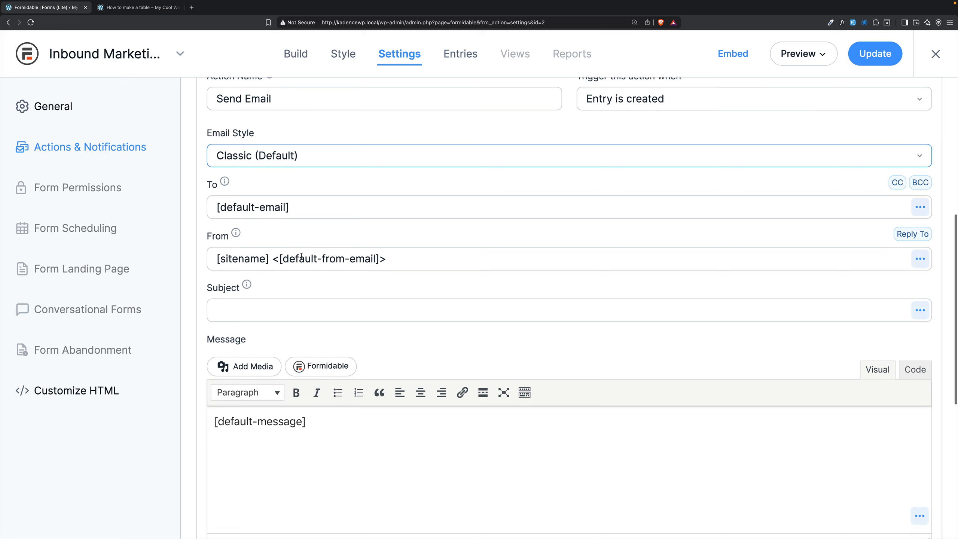
scroll(301, 255, "down", 1)
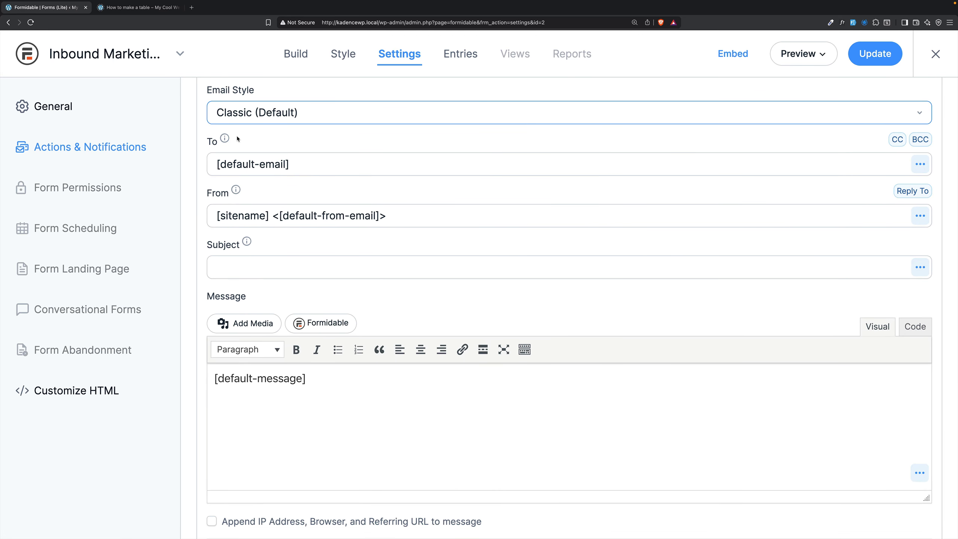
left_click(339, 167)
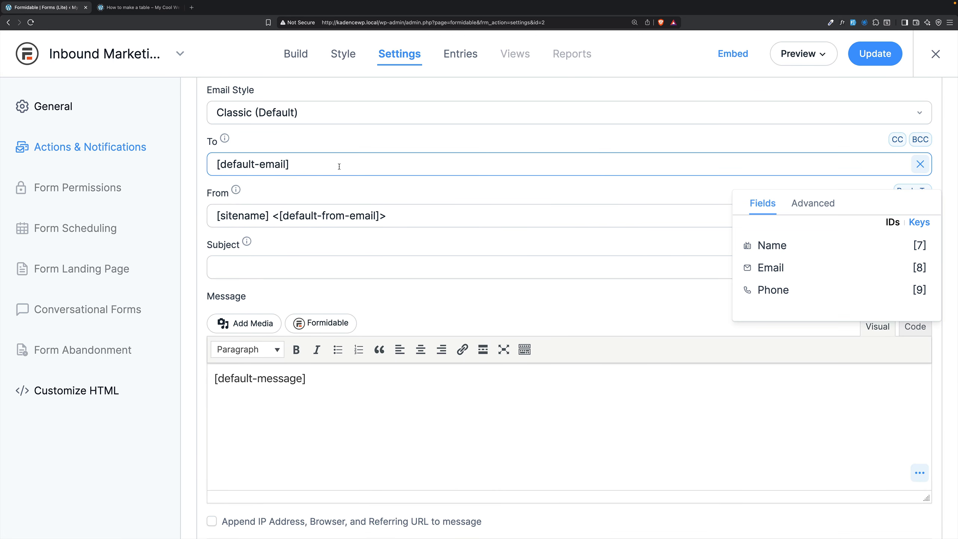
left_click(354, 213)
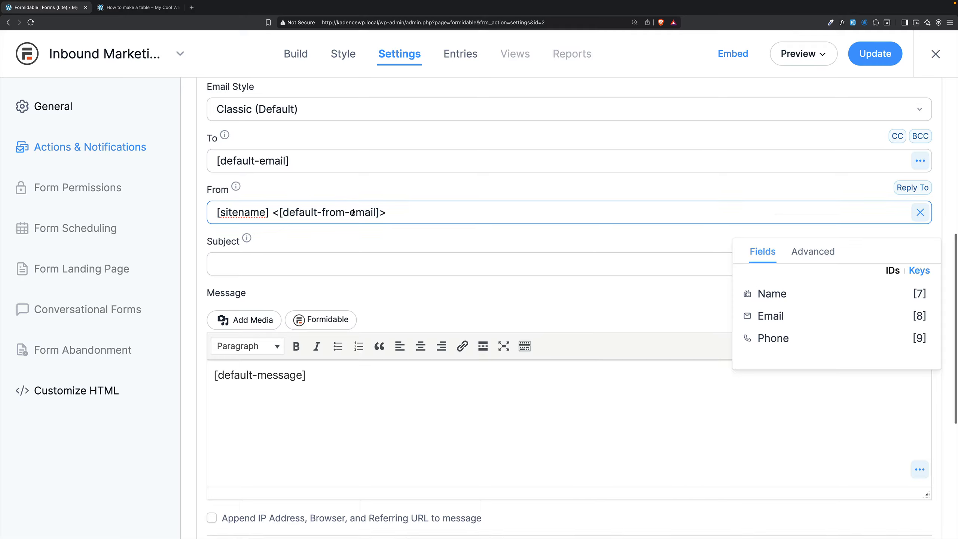
left_click(342, 257)
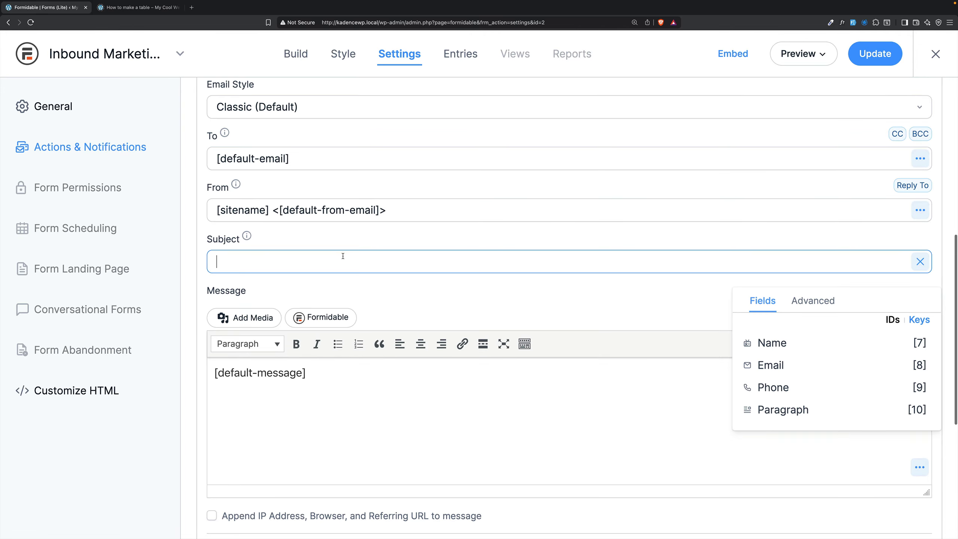
left_click(342, 384)
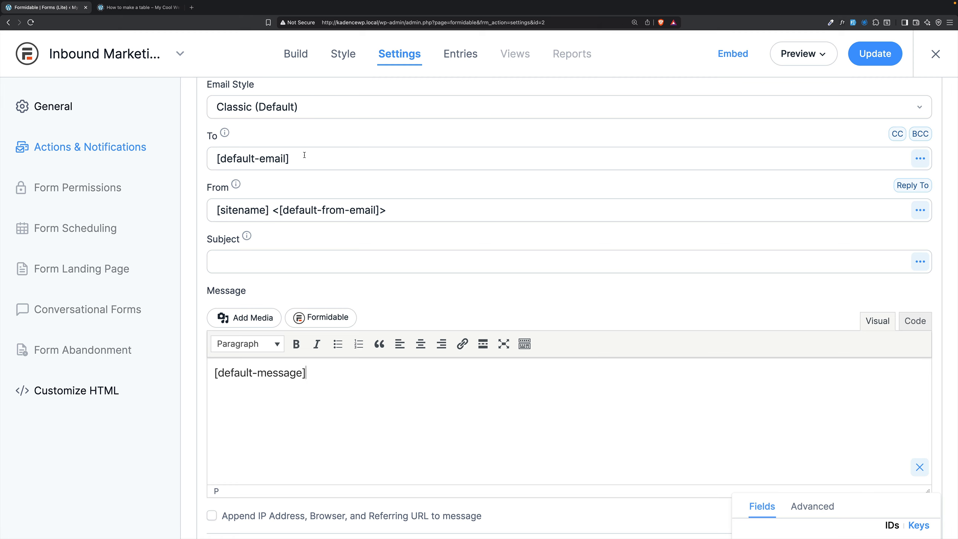
- Replace the default address in the email's From field with the form's Email field shortcode [8], keeping the angle brackets
left_click(416, 204)
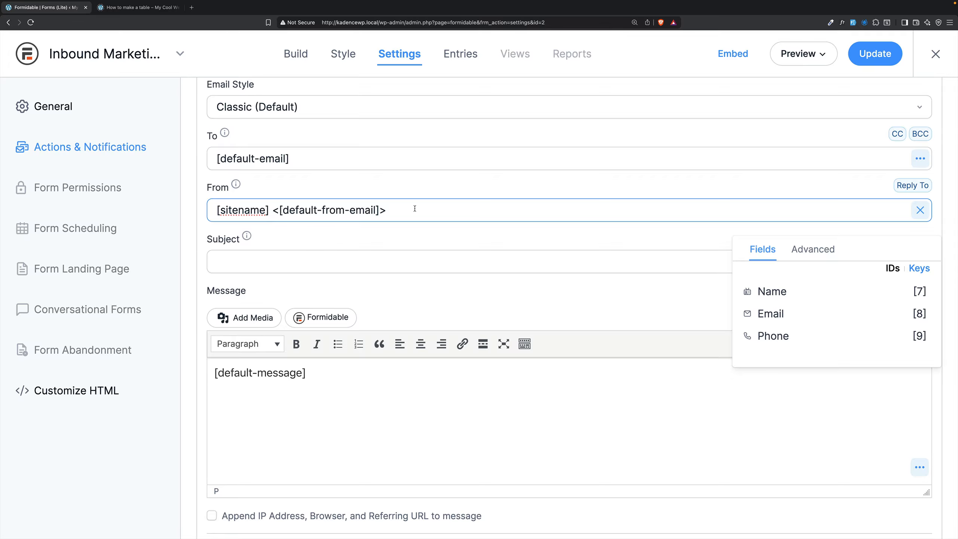
left_click_drag(380, 210, 278, 206)
key("BackSpace")
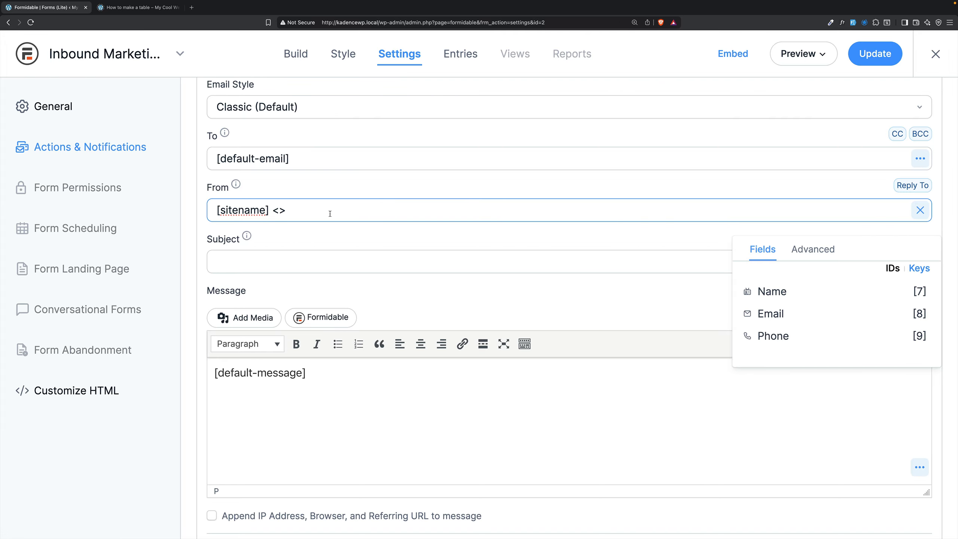
left_click(772, 315)
- Replace [sitename] in the From field with the form's Name field shortcode [7]
left_click_drag(265, 211, 203, 208)
left_click(274, 211)
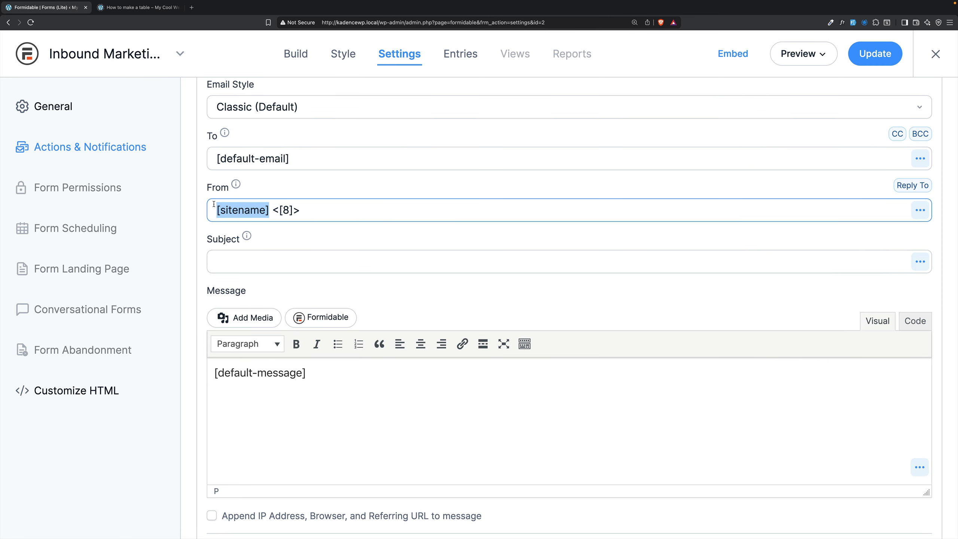
key("BackSpace")
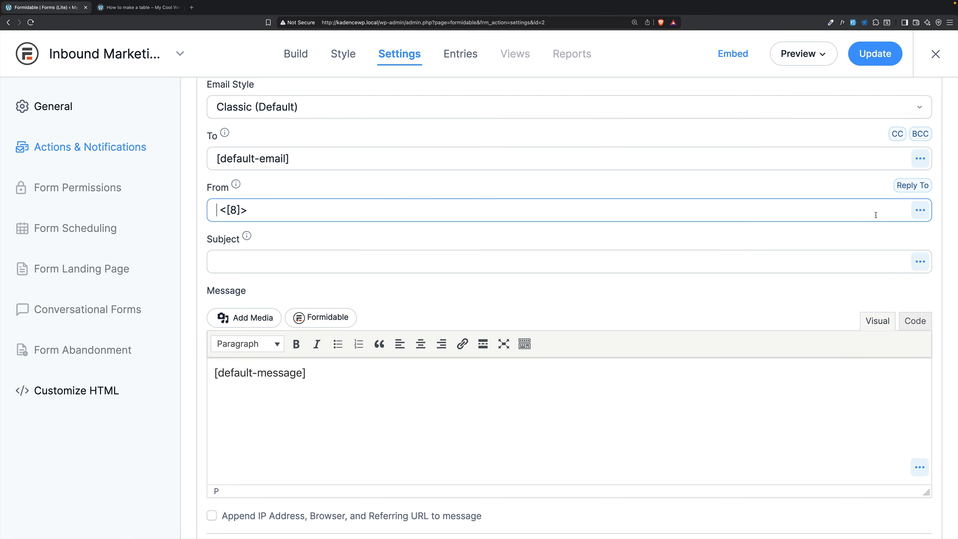
left_click(920, 210)
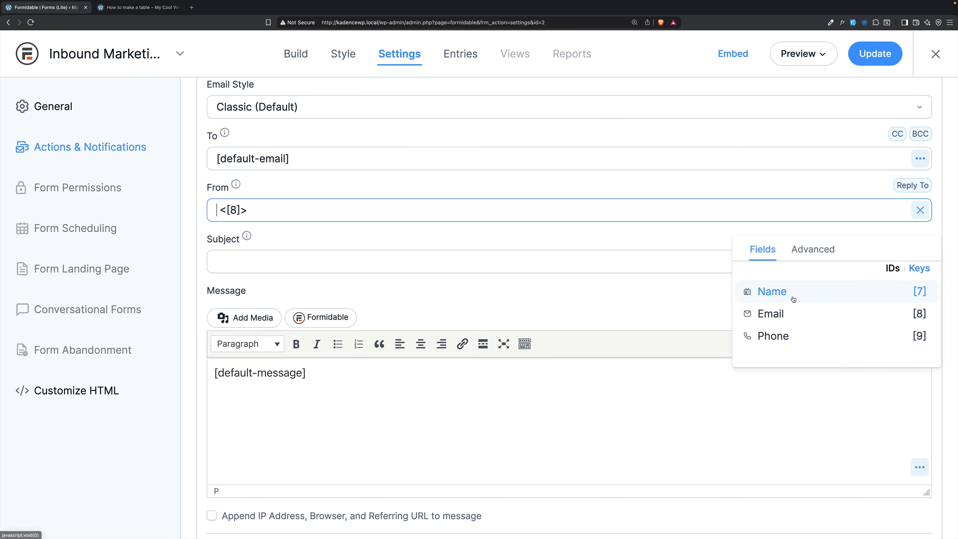
left_click(771, 291)
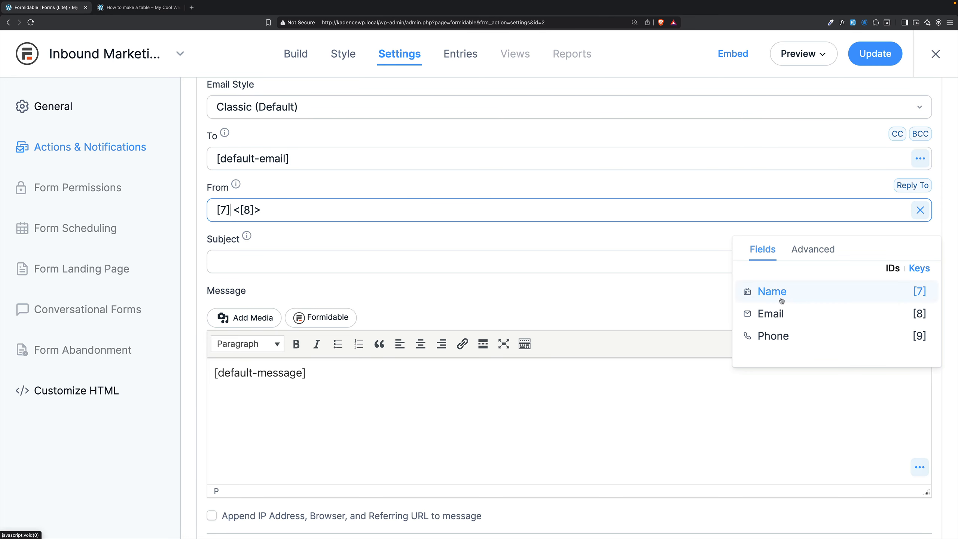
left_click(226, 207)
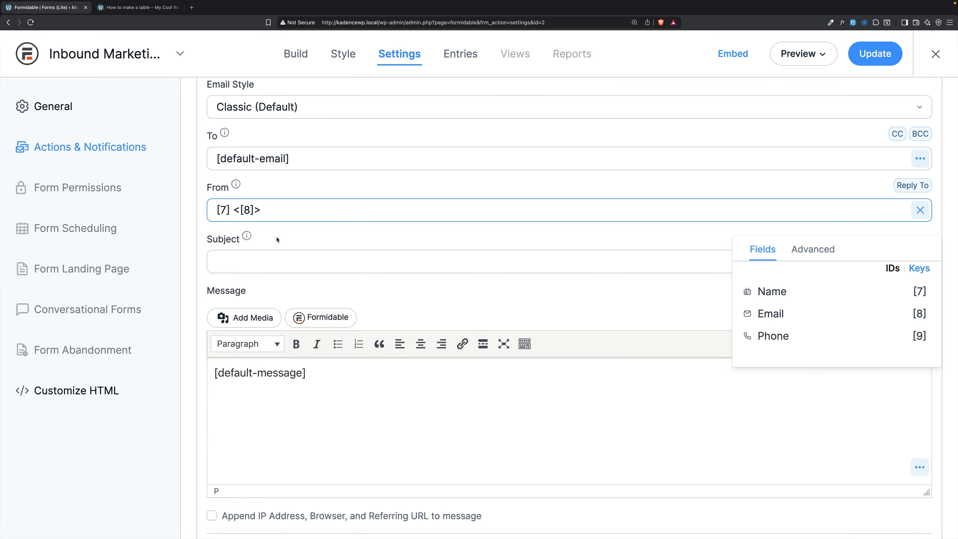
- Set the email subject to "Inbound Marketing: [7]" using the Name field shortcode, and update the form settings
left_click(272, 260)
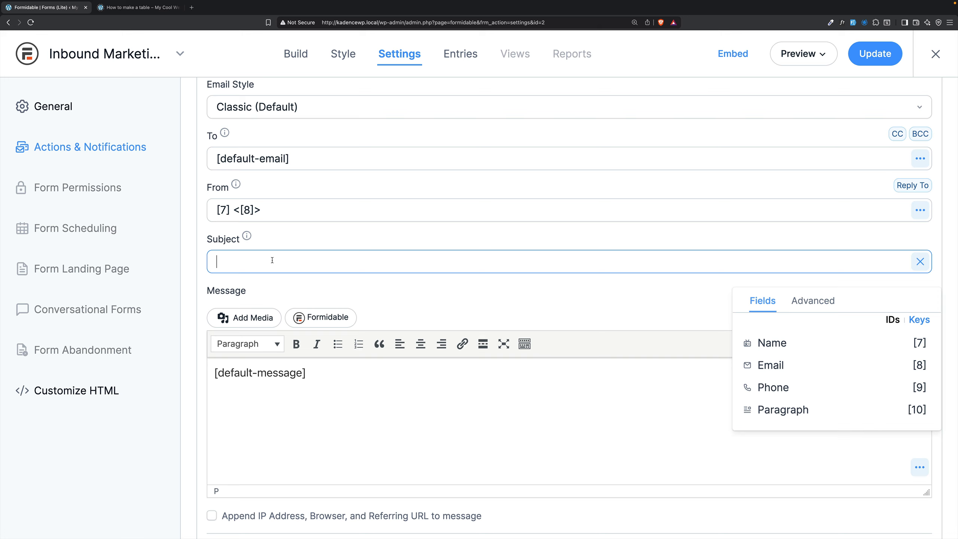
type("Inbound Marketing:")
left_click(771, 342)
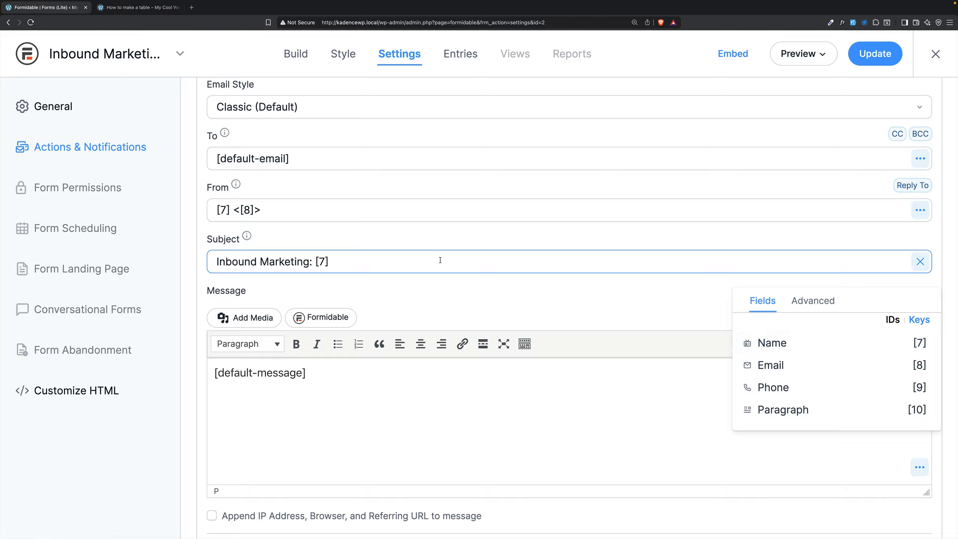
left_click(857, 55)
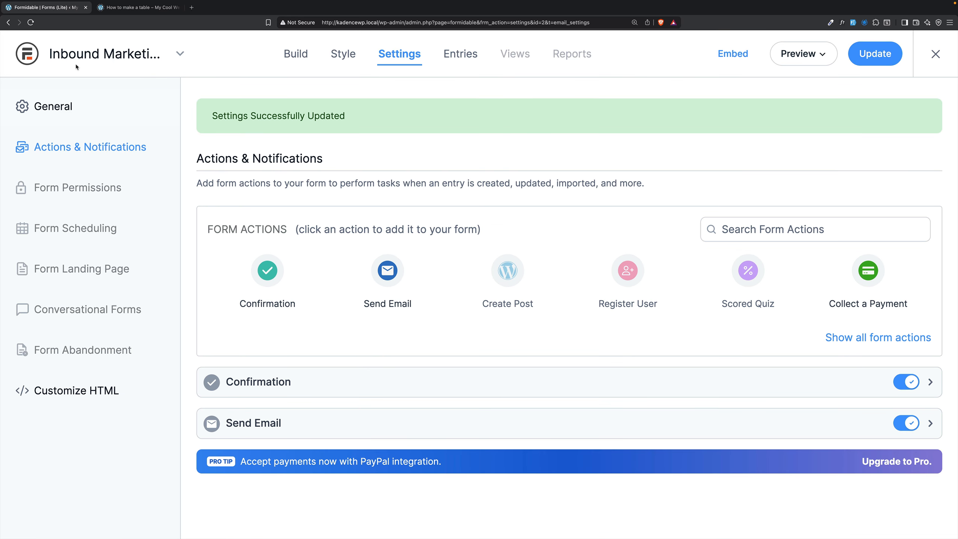
- Leave the form editor and start a new page from the site's Pages list
left_click(32, 54)
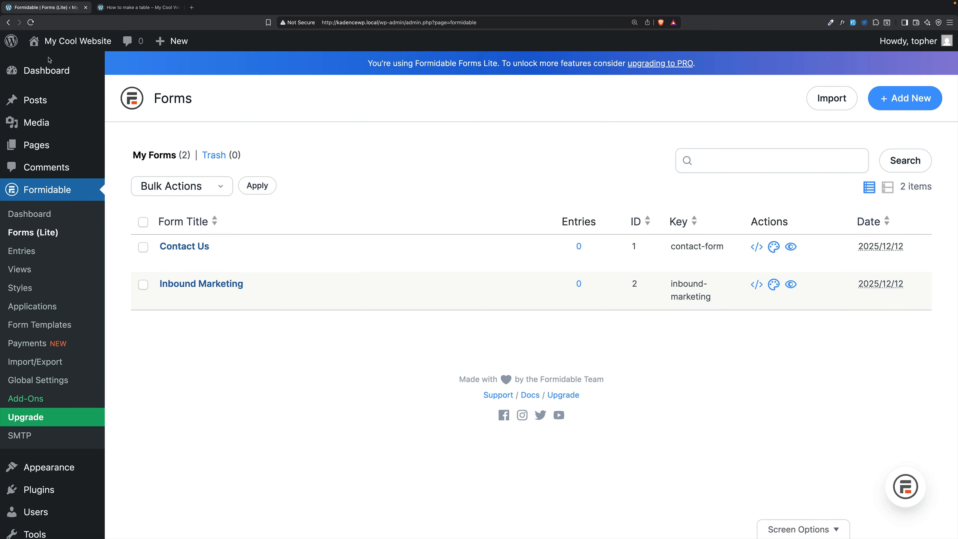
left_click(55, 141)
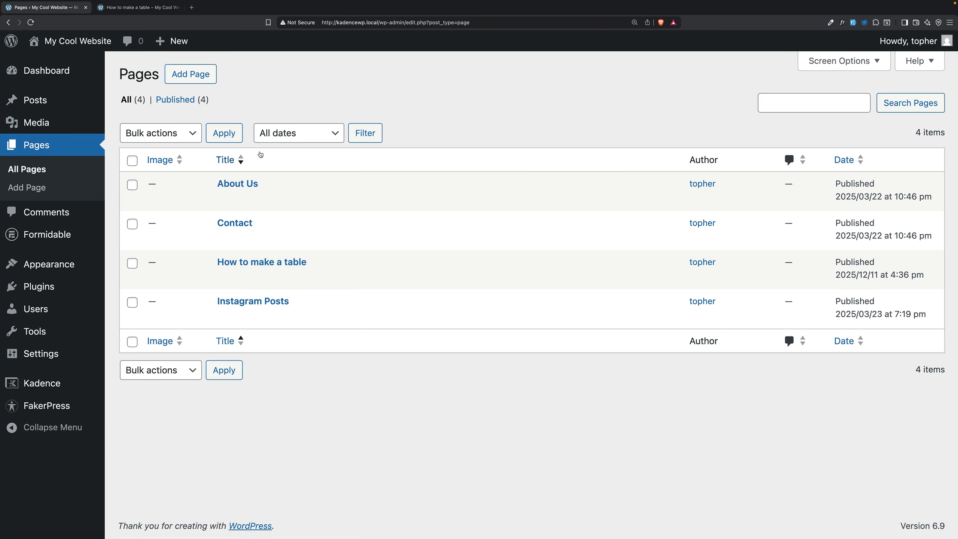
left_click(214, 72)
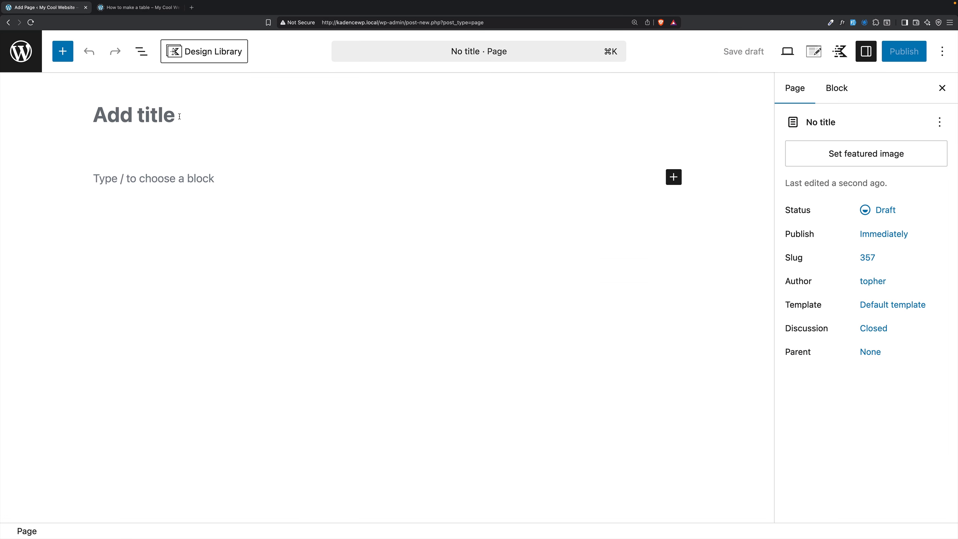
- Title the new page "Hire Me" and start an empty block beneath the title
type("T")
key("BackSpace")
type("Hire Me")
key("Return")
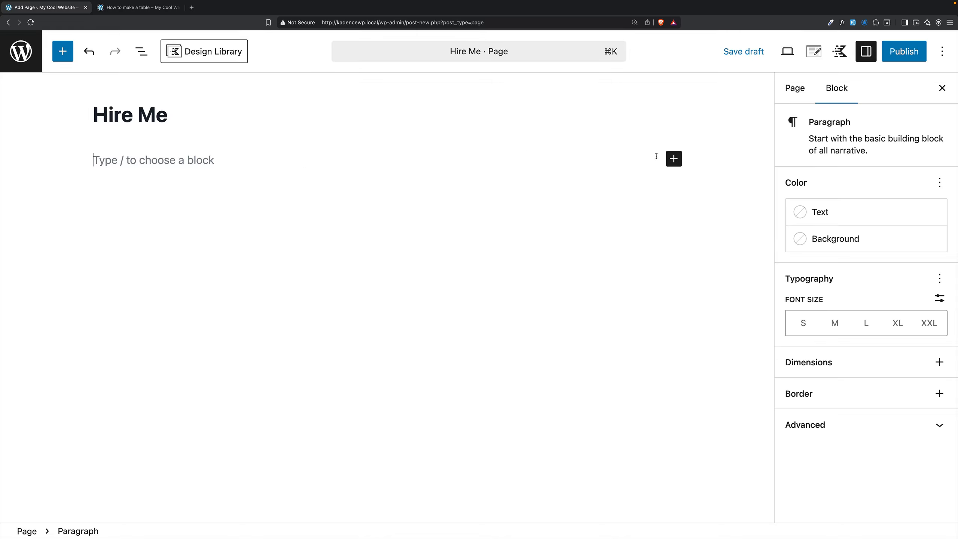
- Insert a Formidable Forms block below the title and set it to display the Inbound Marketing form
left_click(673, 158)
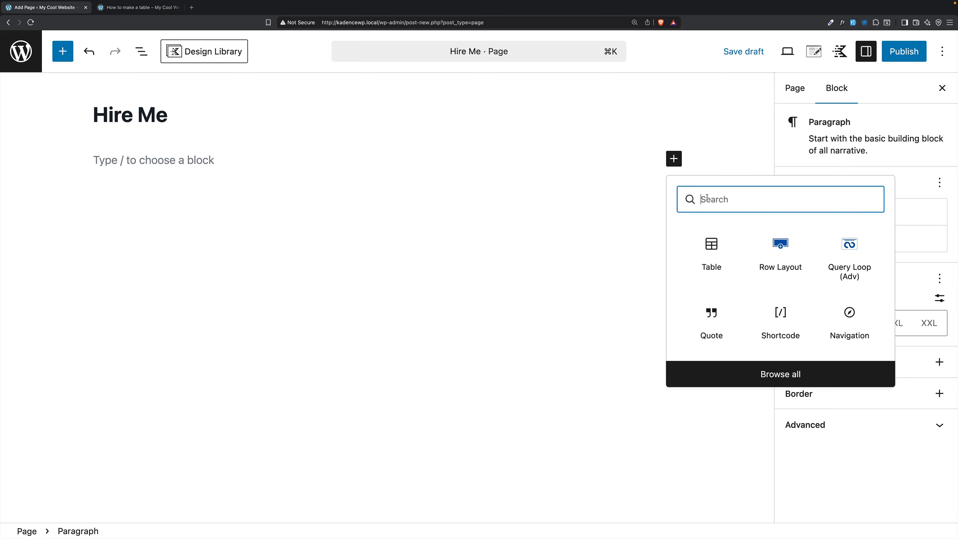
type("form")
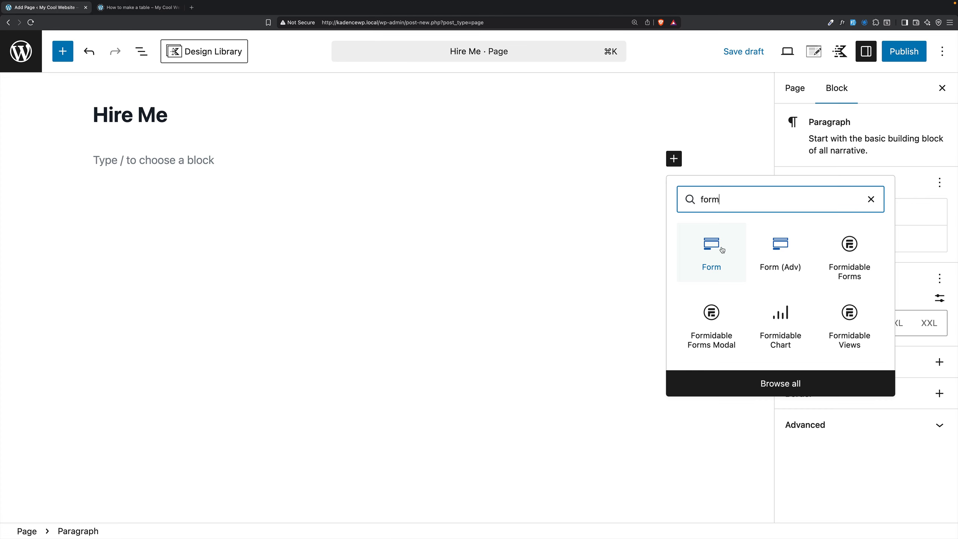
left_click(847, 243)
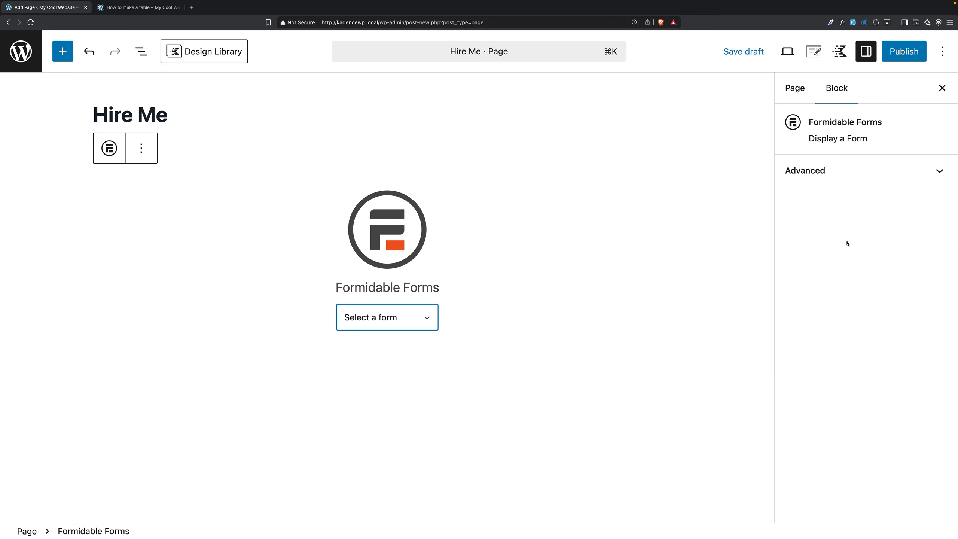
left_click(386, 316)
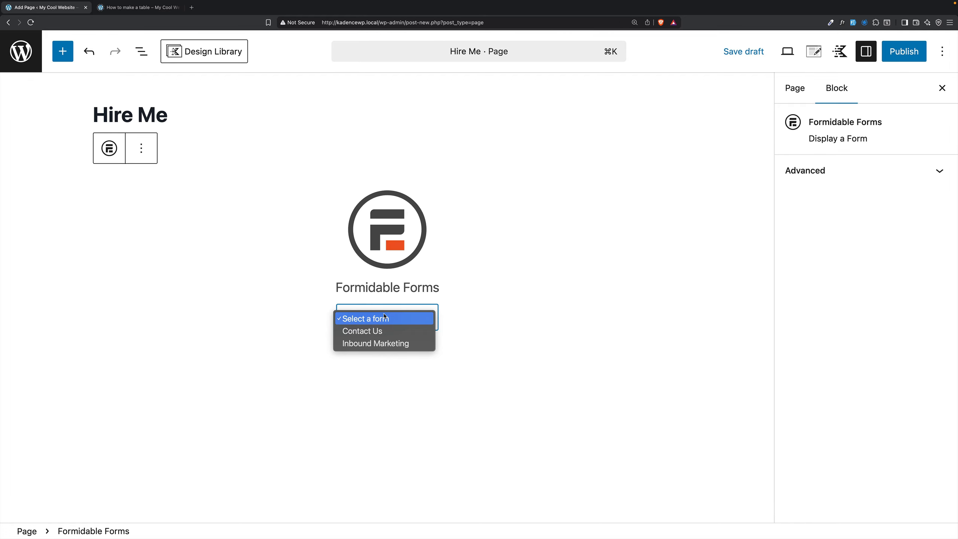
left_click(400, 342)
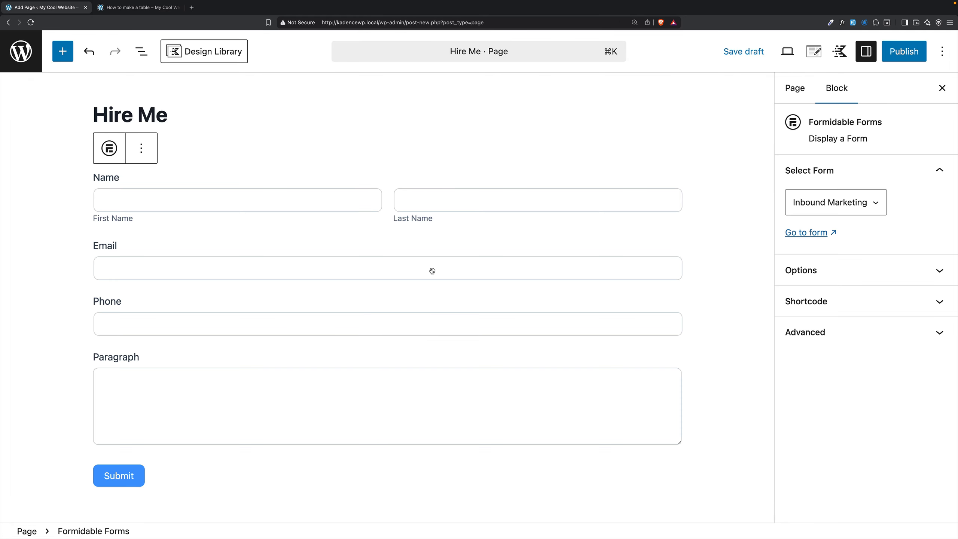
- Publish the Hire Me page and view the form on the live site
left_click(917, 50)
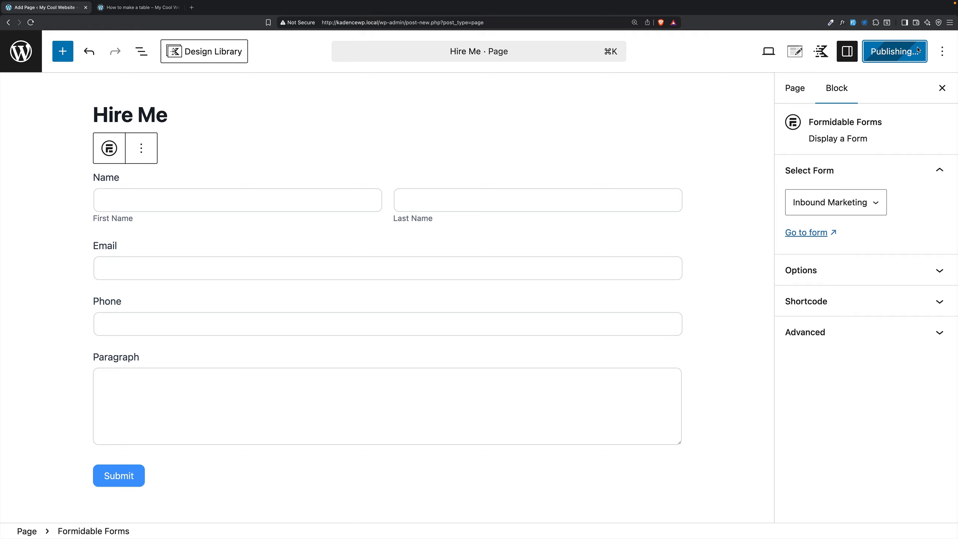
left_click(770, 51)
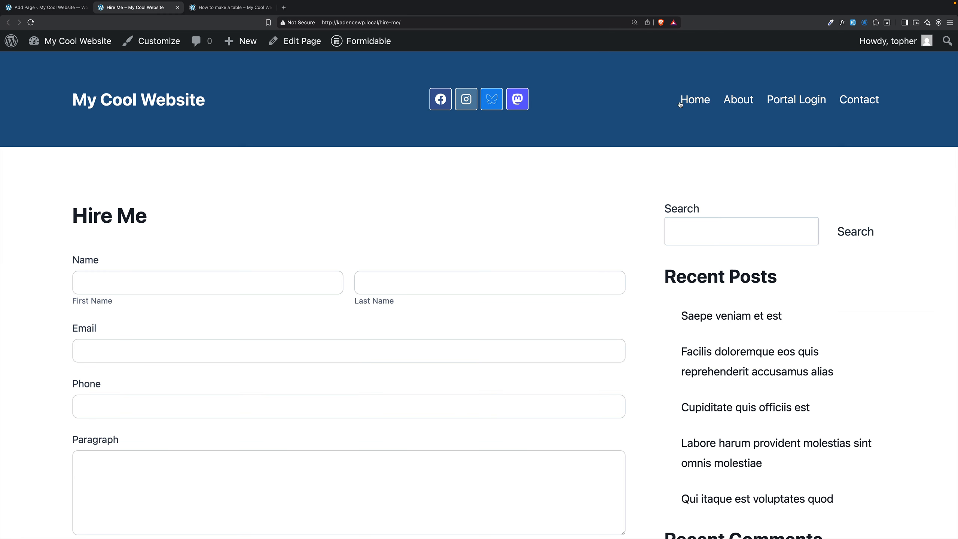
scroll(583, 137, "down", 3)
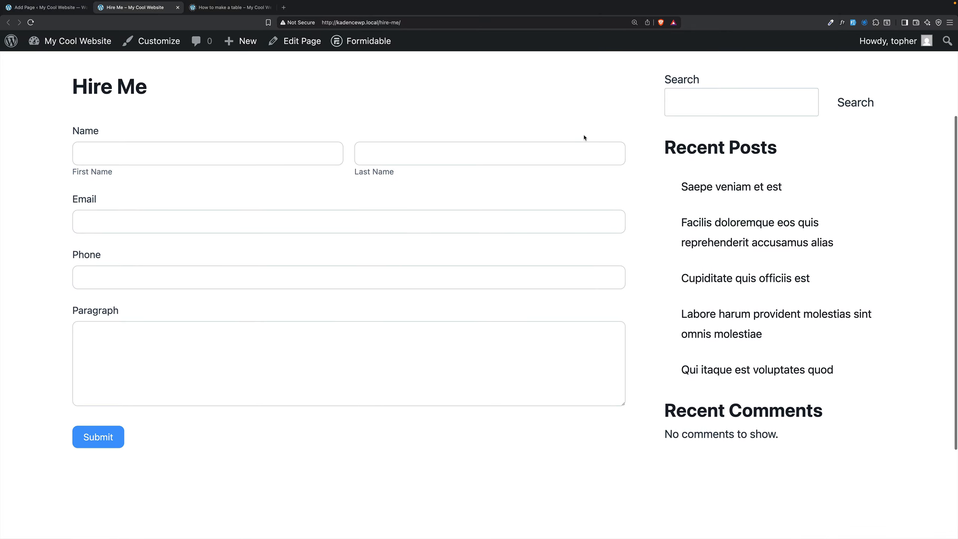
scroll(584, 136, "up", 3)
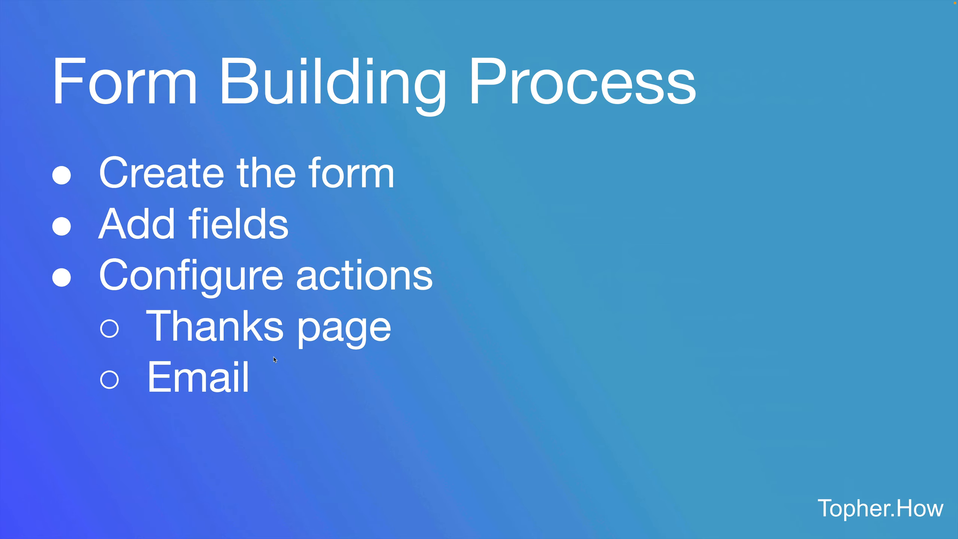
key("Right")
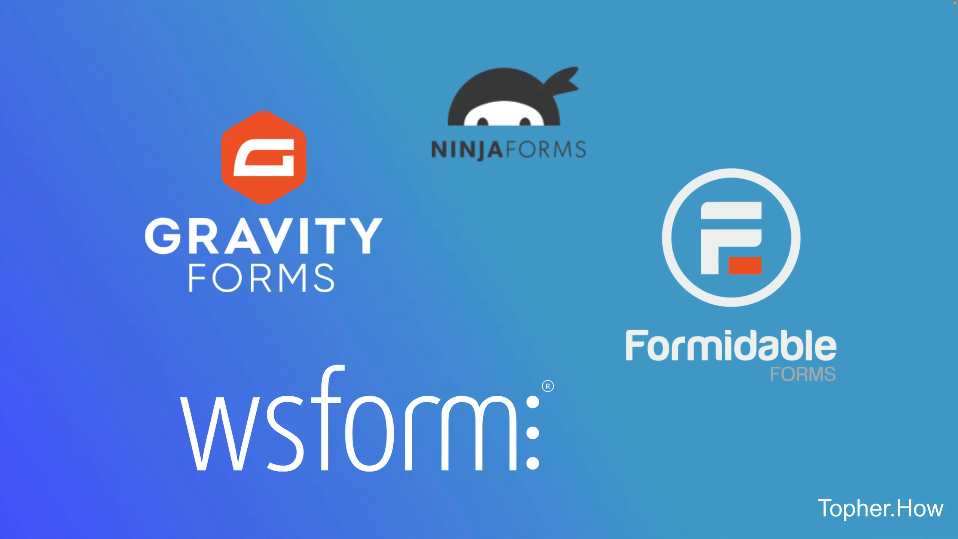